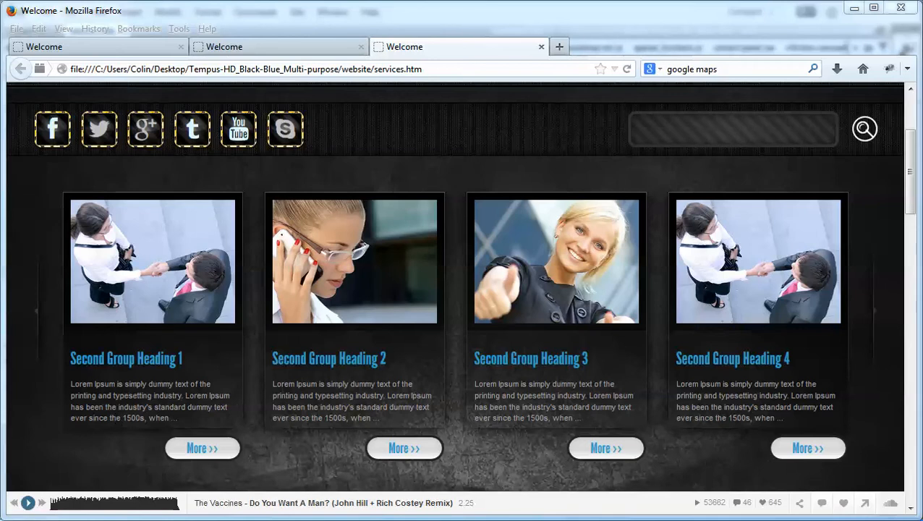
- Switch to Dreamweaver and open info-box-carousel.lbi from the Library's components/info-box-carousel folder in Design view
{"action": "left_click", "coordinate": [593, 513]}
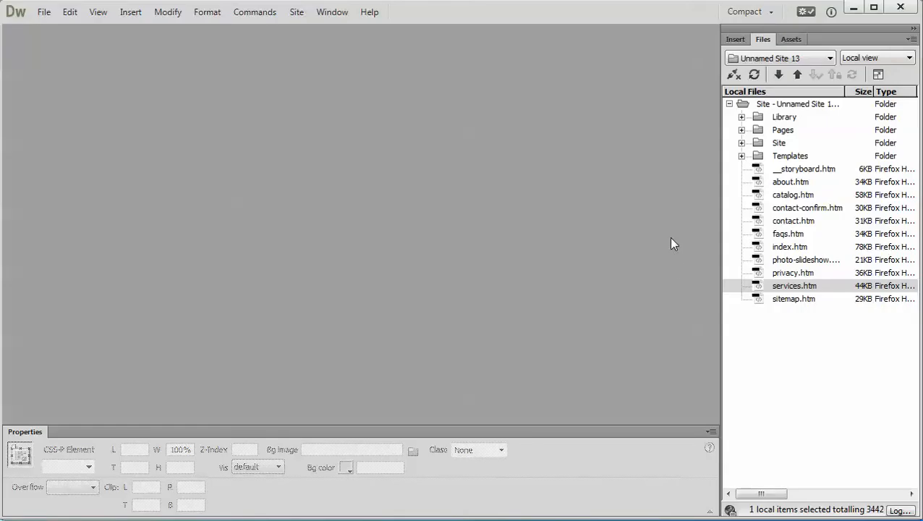
{"action": "left_click", "coordinate": [741, 116]}
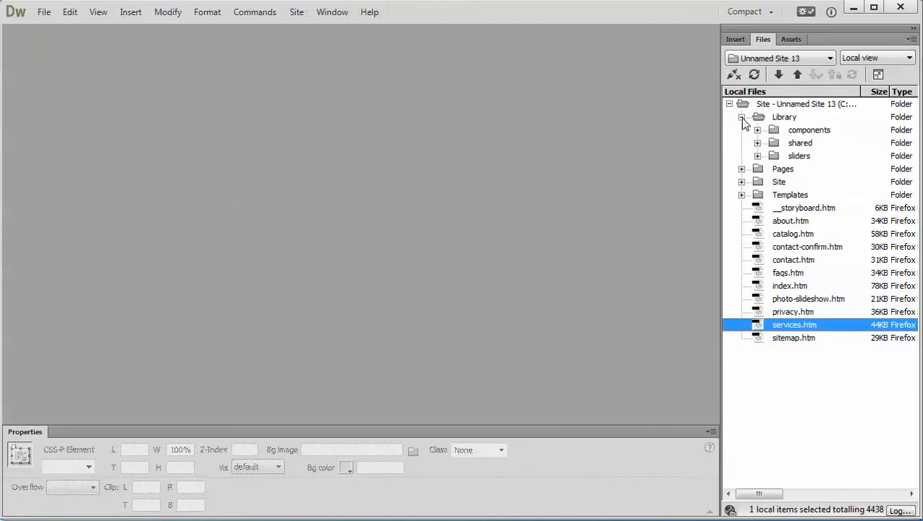
{"action": "left_click", "coordinate": [756, 130]}
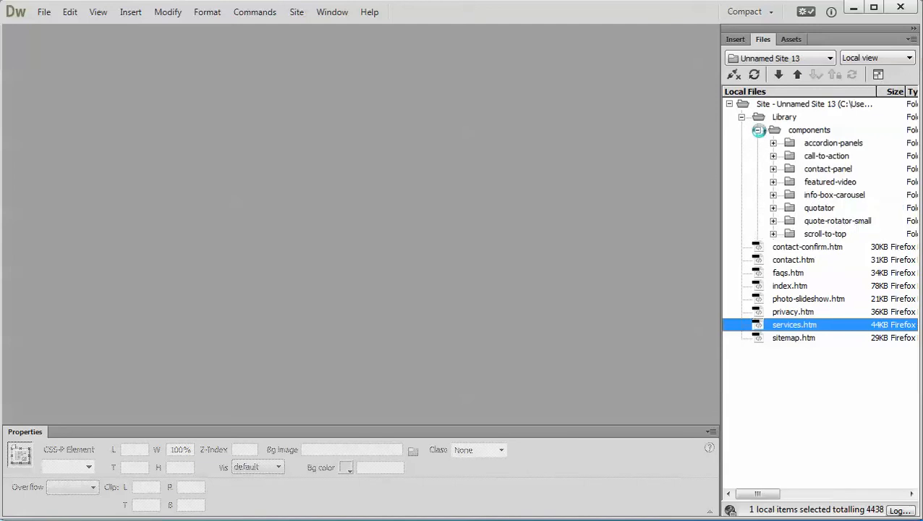
{"action": "left_click", "coordinate": [837, 195]}
{"action": "left_click", "coordinate": [773, 194]}
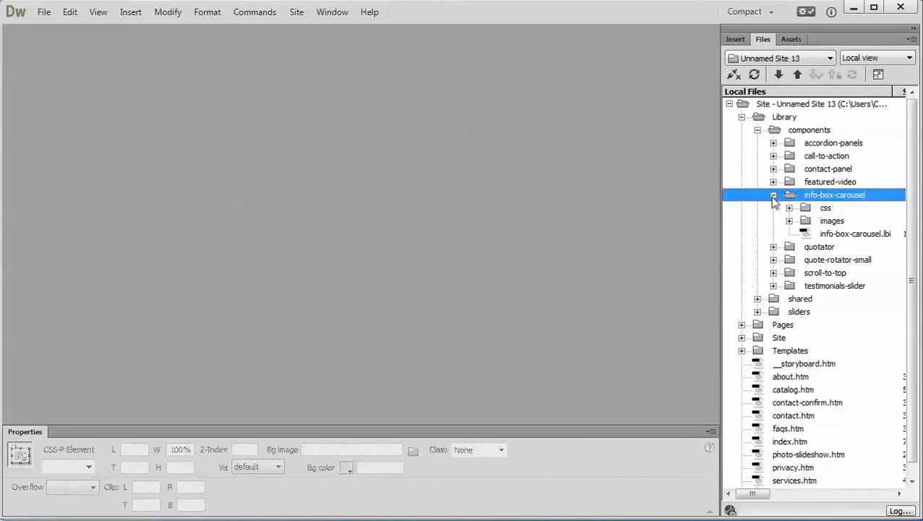
{"action": "double_click", "coordinate": [847, 234]}
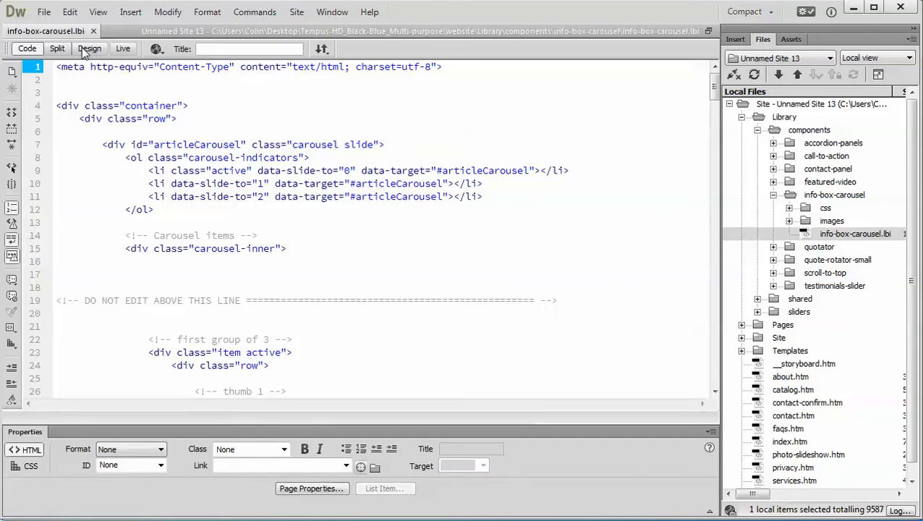
{"action": "left_click", "coordinate": [89, 49]}
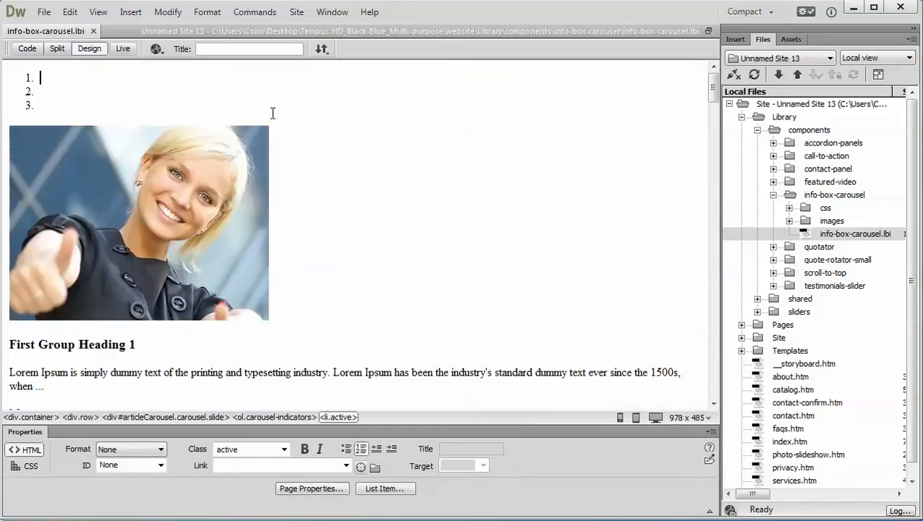
- Examine the image, heading, paragraph and More link that make up the first carousel box
{"action": "left_click", "coordinate": [169, 221]}
{"action": "left_click", "coordinate": [103, 344]}
{"action": "scroll", "coordinate": [166, 364], "scroll_direction": "down", "scroll_amount": 2}
{"action": "left_click", "coordinate": [121, 290]}
{"action": "double_click", "coordinate": [25, 331]}
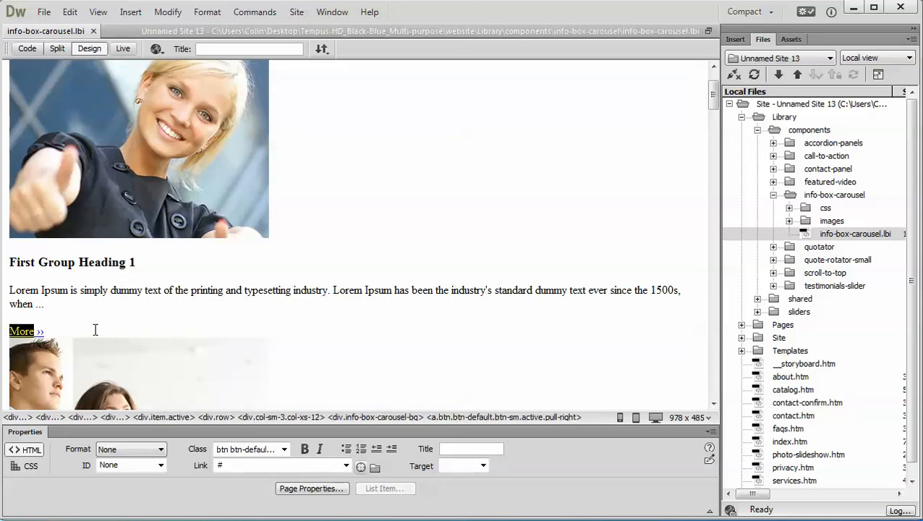
{"action": "scroll", "coordinate": [94, 330], "scroll_direction": "up", "scroll_amount": 2}
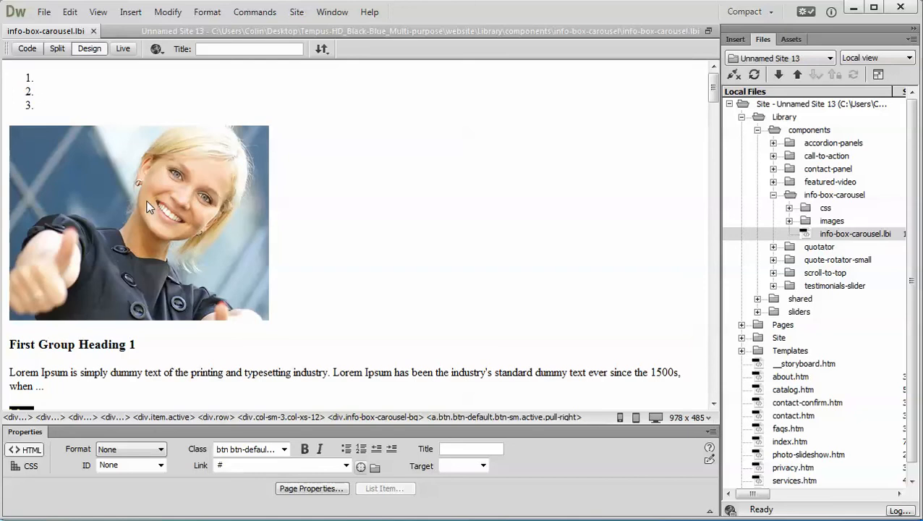
- Compare the first box's image in the library item with the carousel images on the services.htm page in Firefox
{"action": "left_click", "coordinate": [180, 198]}
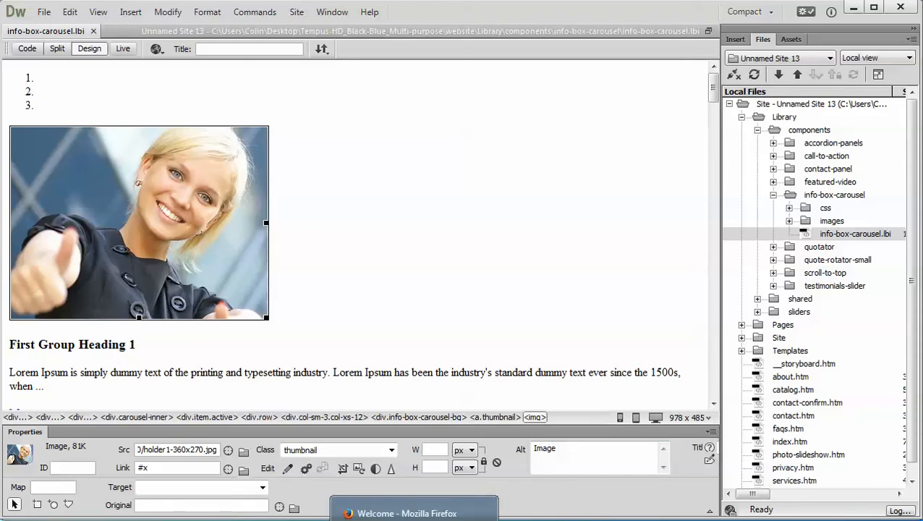
{"action": "left_click", "coordinate": [413, 515]}
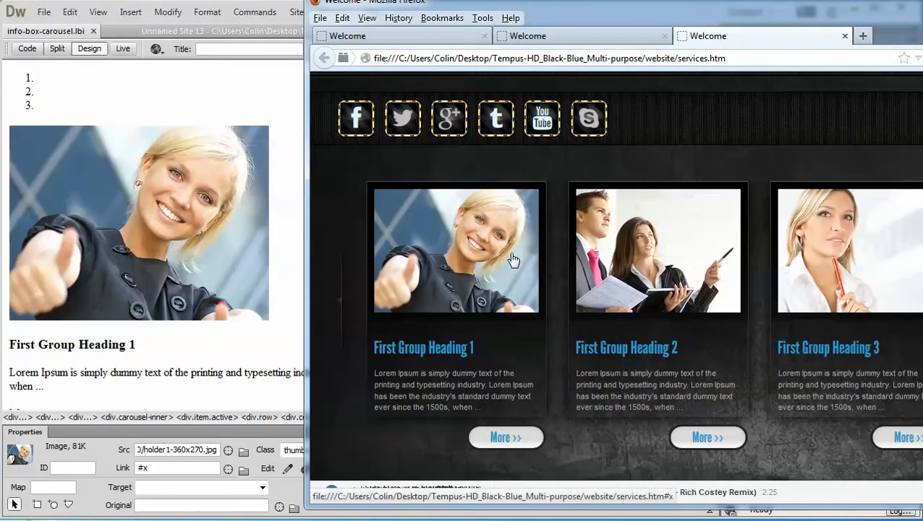
{"action": "left_click", "coordinate": [119, 182]}
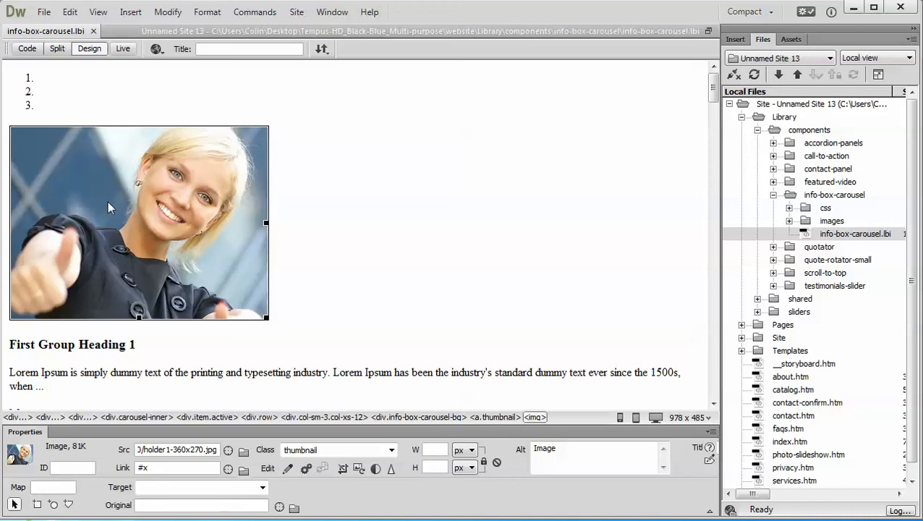
{"action": "key", "text": "alt+Tab"}
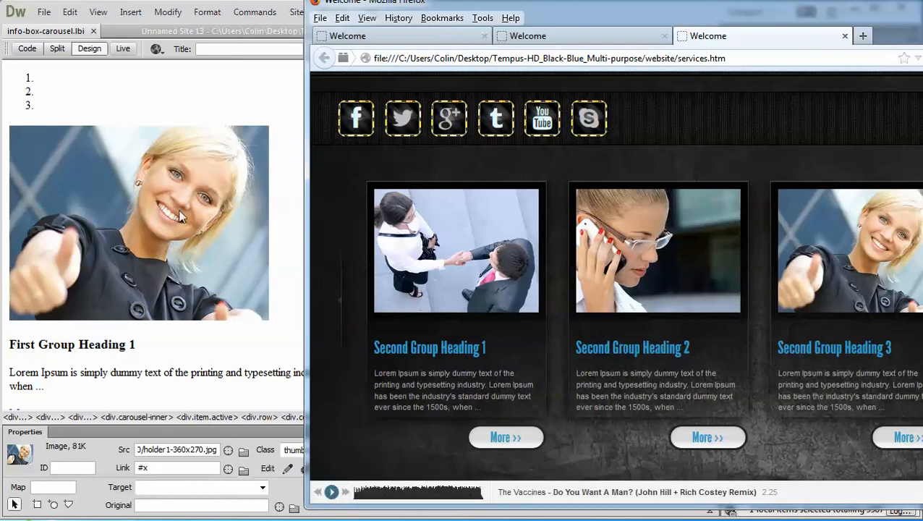
{"action": "key", "text": "alt+Tab"}
{"action": "key", "text": "alt+Tab"}
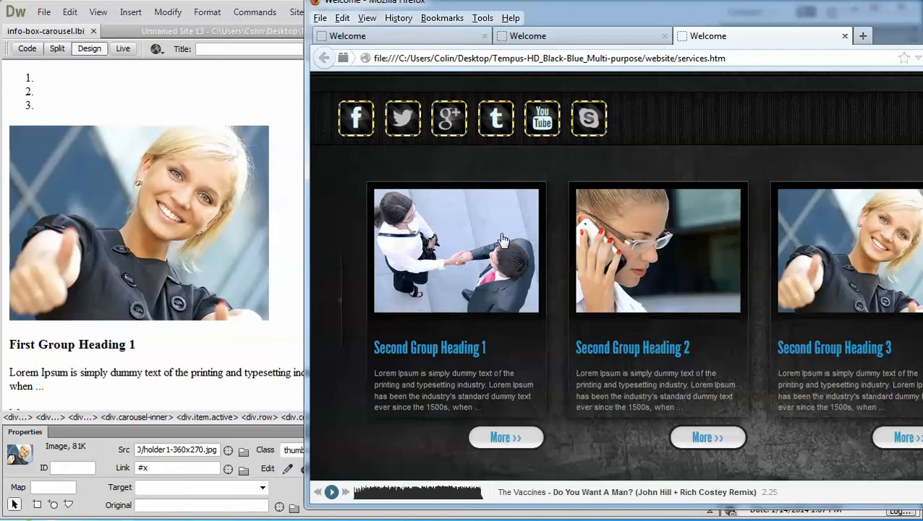
{"action": "left_click_drag", "start_coordinate": [922, 2], "coordinate": [701, 17]}
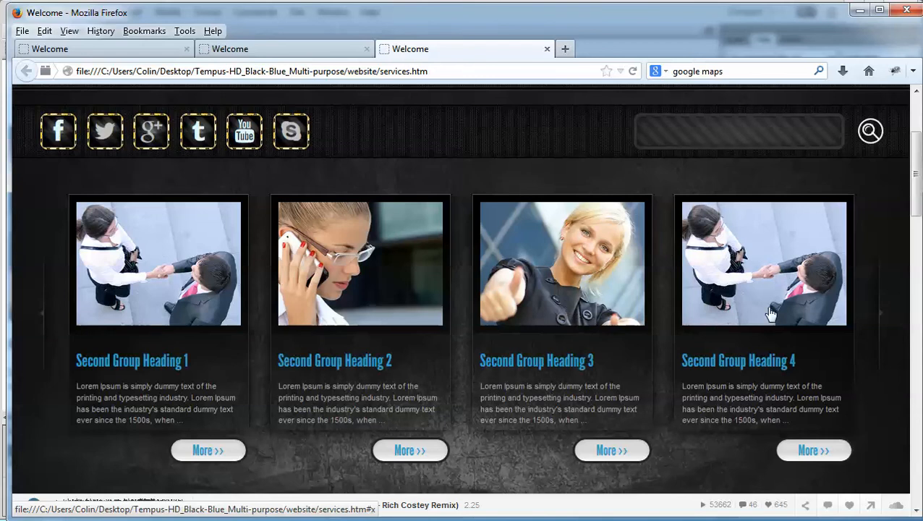
{"action": "left_click", "coordinate": [859, 10]}
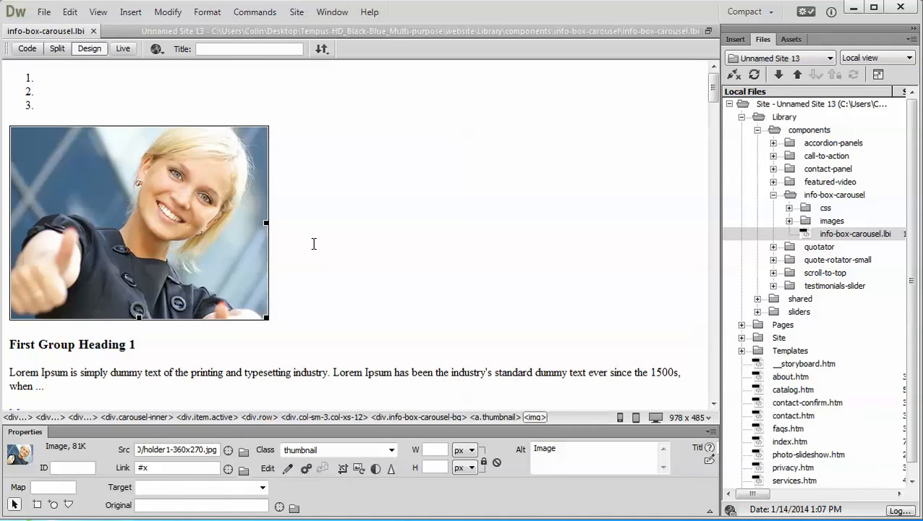
{"action": "double_click", "coordinate": [165, 205]}
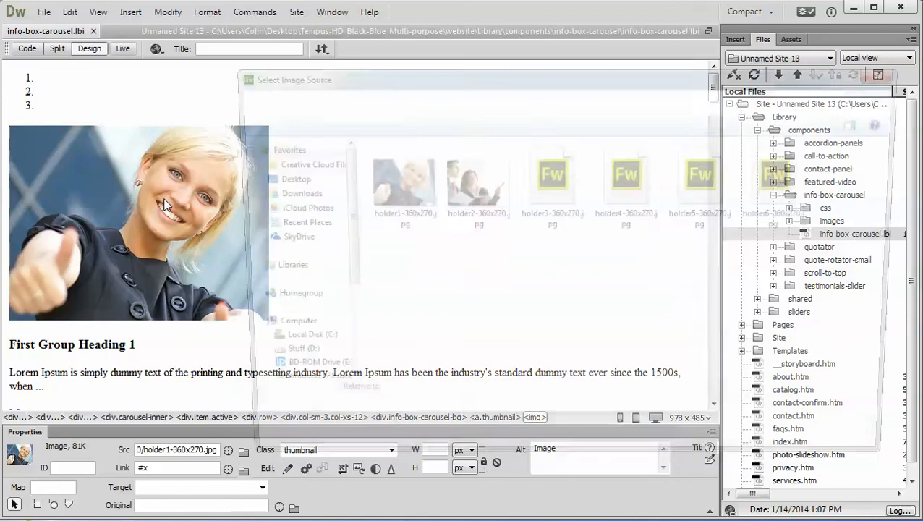
{"action": "left_click_drag", "start_coordinate": [520, 79], "coordinate": [379, 58]}
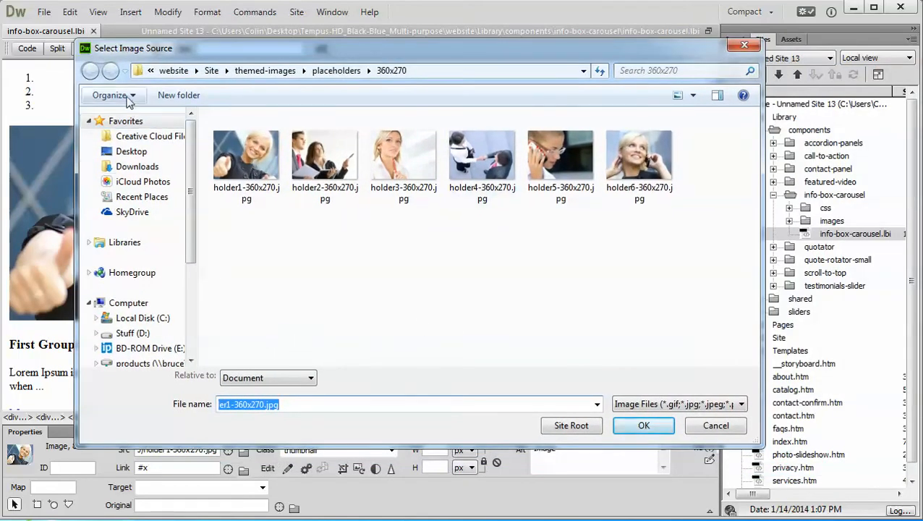
{"action": "left_click", "coordinate": [714, 423]}
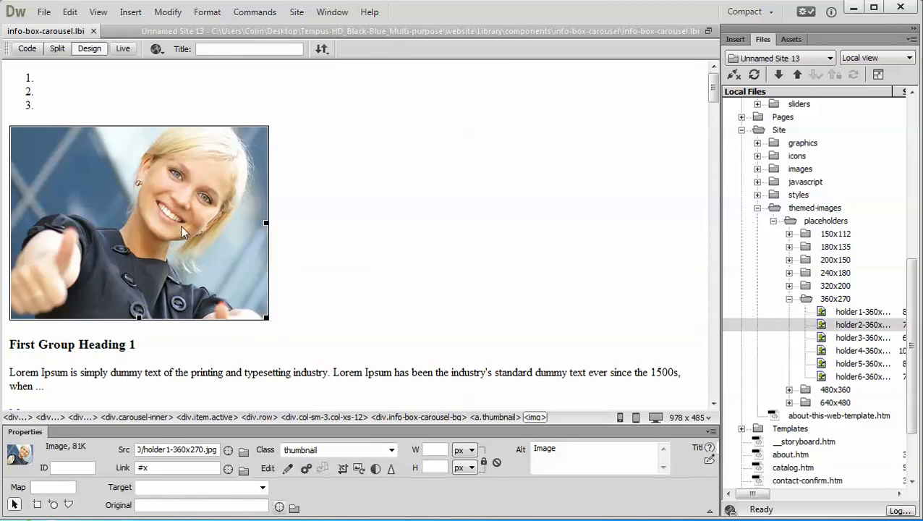
- Replace the first carousel box's image with holder6-360x270.jpg from the 360x270 placeholders folder
{"action": "double_click", "coordinate": [162, 190]}
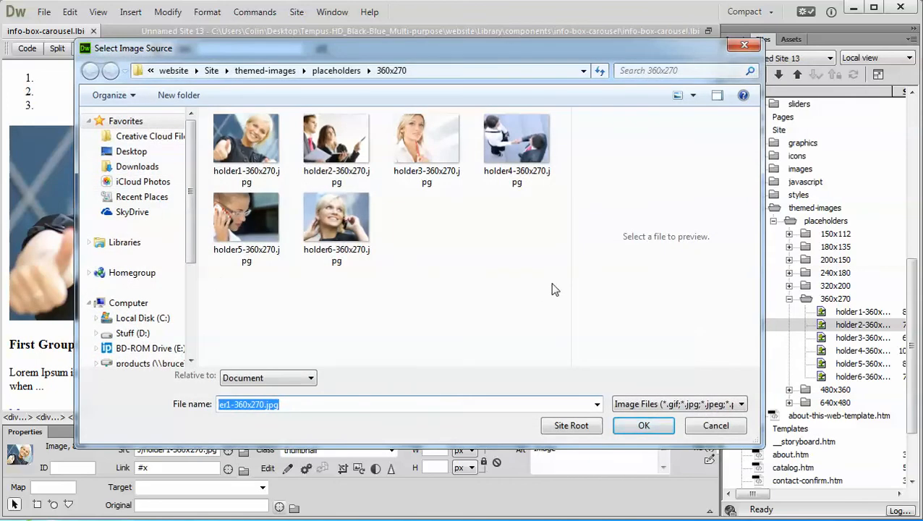
{"action": "left_click", "coordinate": [335, 226]}
{"action": "left_click", "coordinate": [643, 425]}
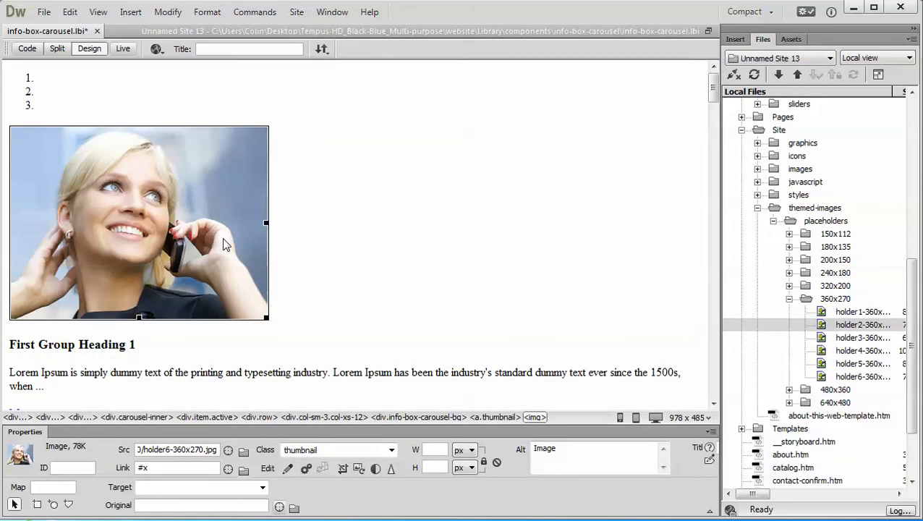
- Replace the heading text "First Group Heading 1" with "New Heading"
{"action": "scroll", "coordinate": [299, 350], "scroll_direction": "down", "scroll_amount": 3}
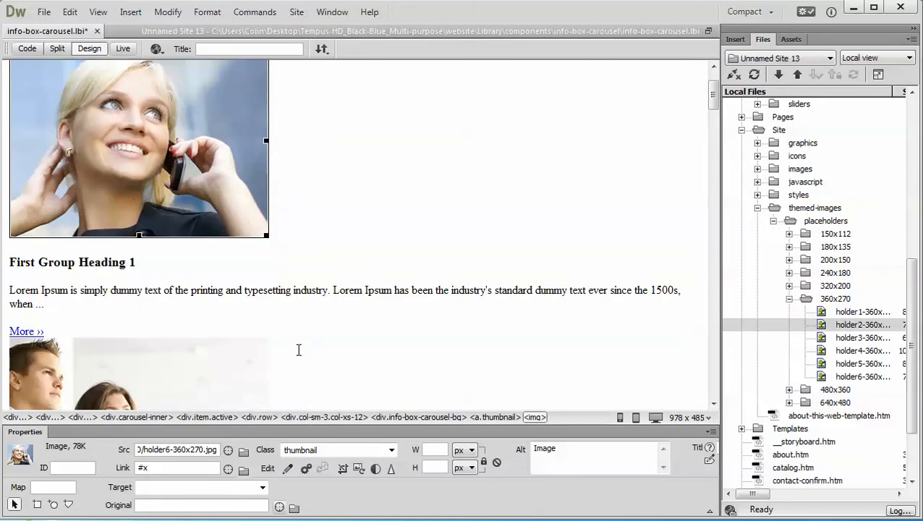
{"action": "left_click", "coordinate": [109, 224]}
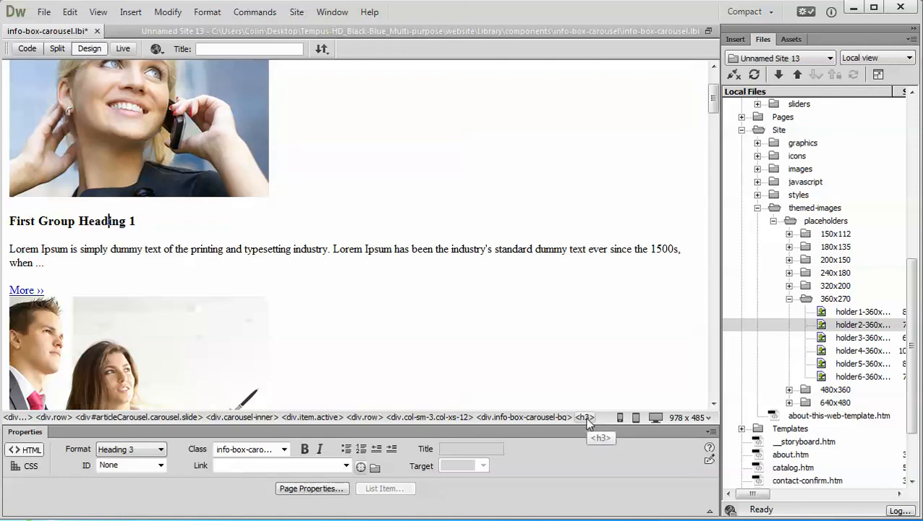
{"action": "left_click", "coordinate": [142, 220]}
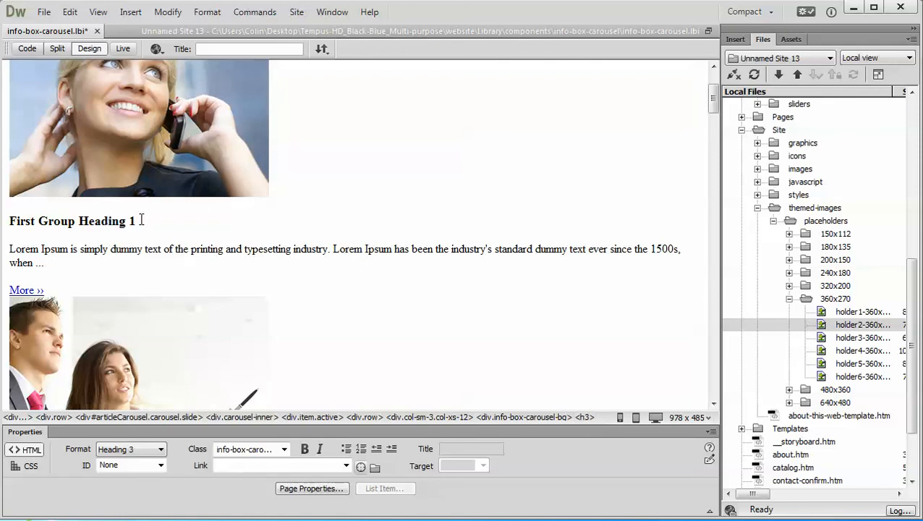
{"action": "key", "text": "ctrl+shift+Left"}
{"action": "key", "text": "ctrl+shift+Left"}
{"action": "key", "text": "ctrl+shift+Left"}
{"action": "key", "text": "ctrl+shift+Left"}
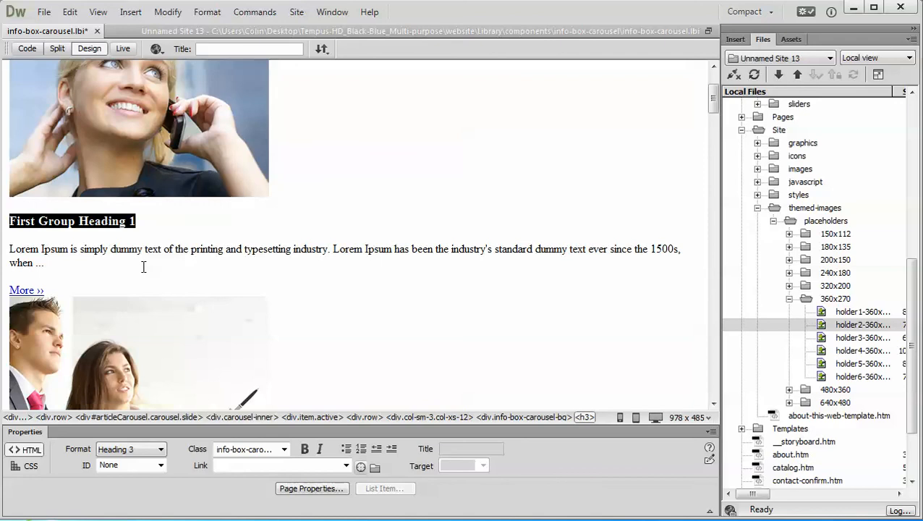
{"action": "type", "text": "New Heading"}
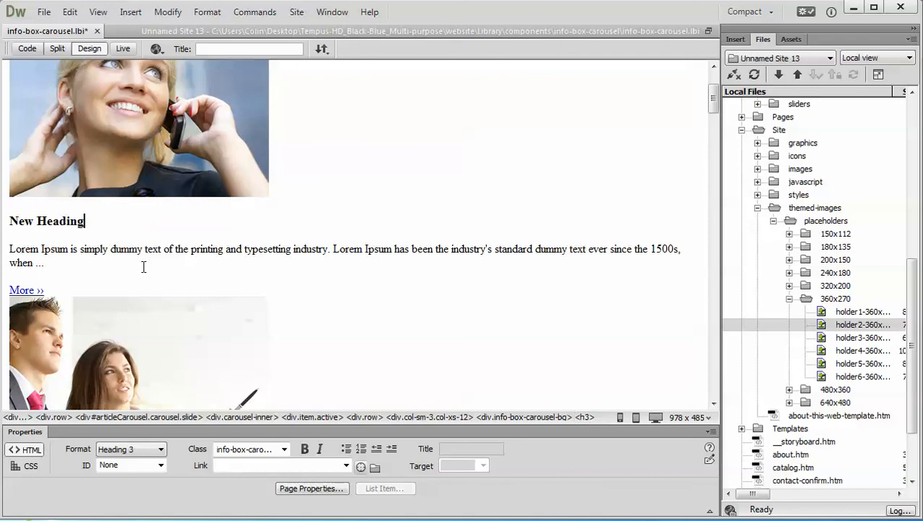
- Check the text formats of the new heading and the paragraph below it, and the class of the More link
{"action": "left_click_drag", "start_coordinate": [93, 220], "coordinate": [9, 220]}
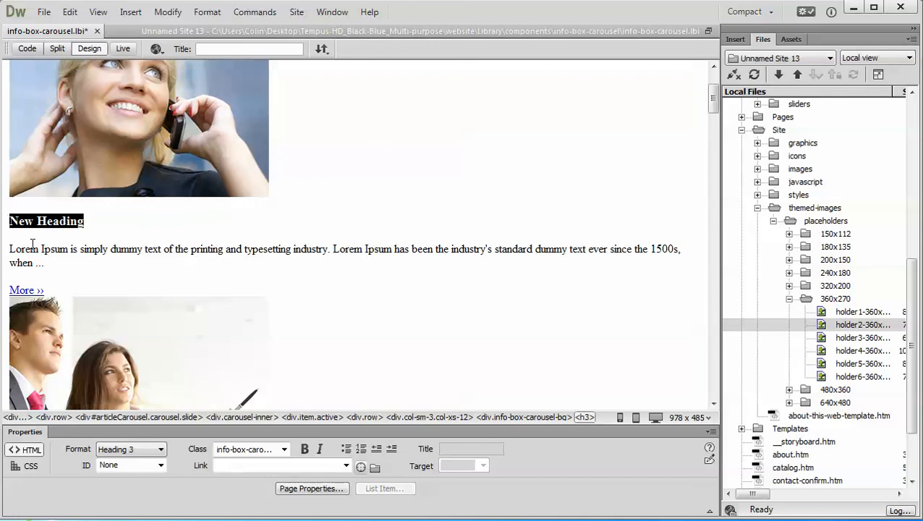
{"action": "left_click", "coordinate": [124, 449]}
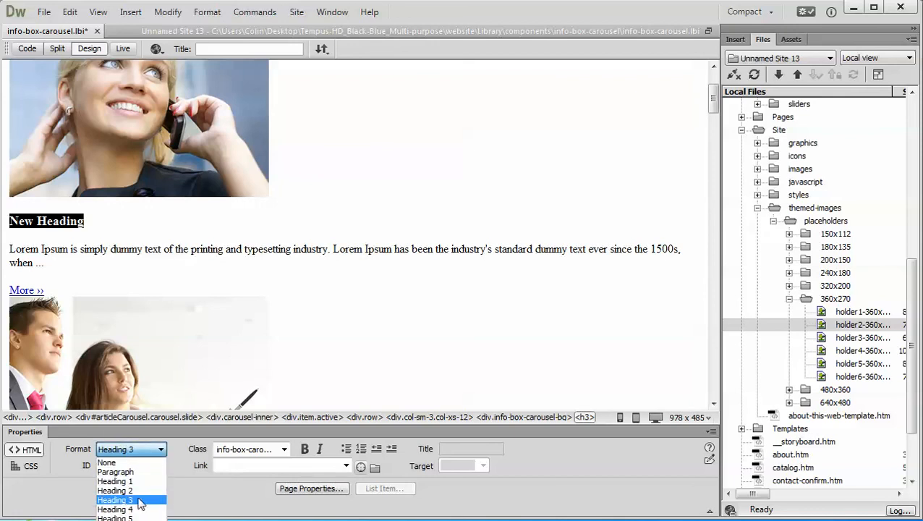
{"action": "left_click", "coordinate": [143, 495]}
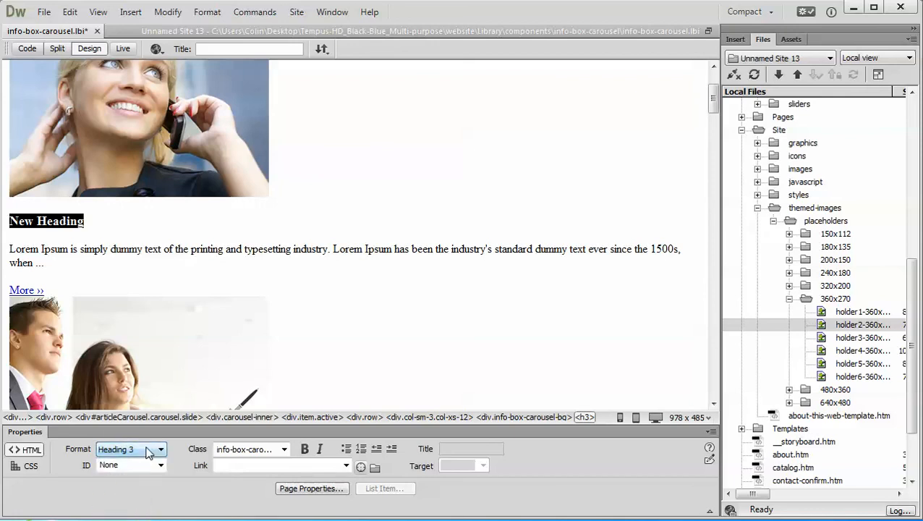
{"action": "left_click", "coordinate": [121, 251]}
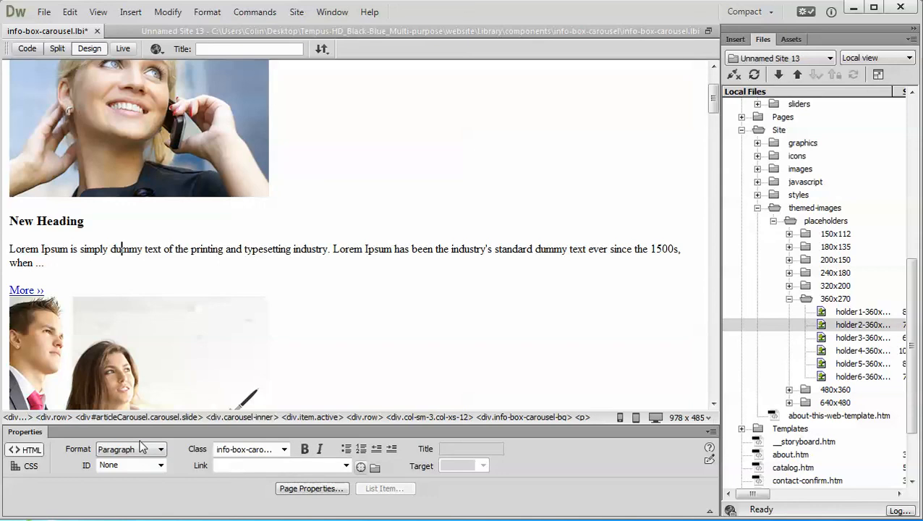
{"action": "left_click", "coordinate": [20, 290]}
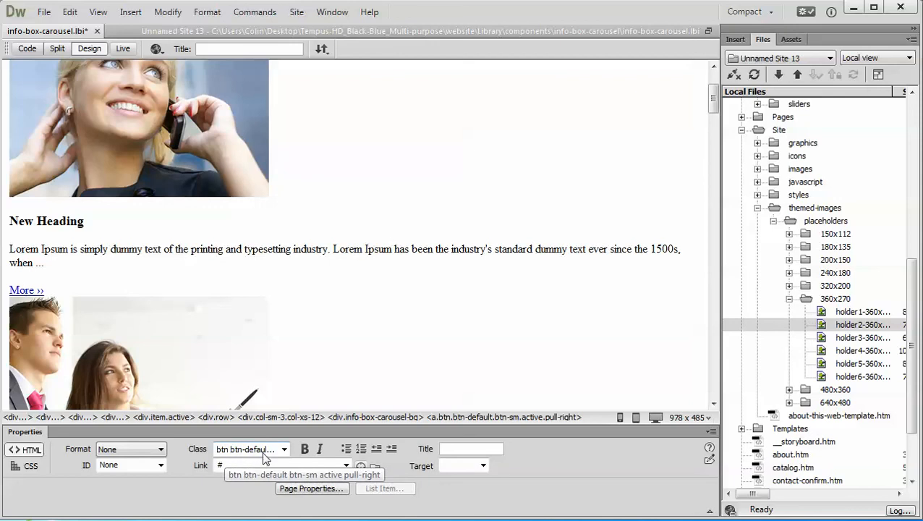
- Link the whole "More ››" text of the first carousel box to about.htm in the site root
{"action": "double_click", "coordinate": [26, 288]}
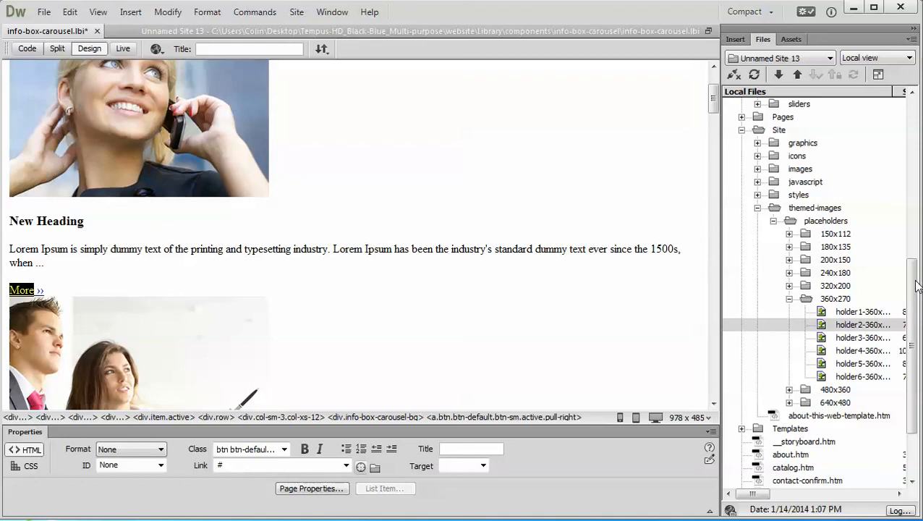
{"action": "left_click_drag", "start_coordinate": [912, 305], "coordinate": [913, 350]}
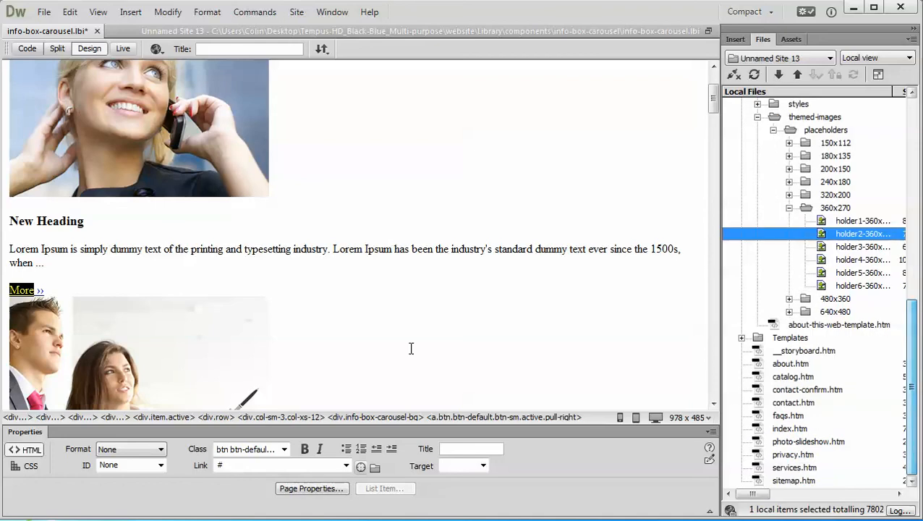
{"action": "left_click", "coordinate": [40, 290]}
{"action": "left_click_drag", "start_coordinate": [51, 290], "coordinate": [9, 290]}
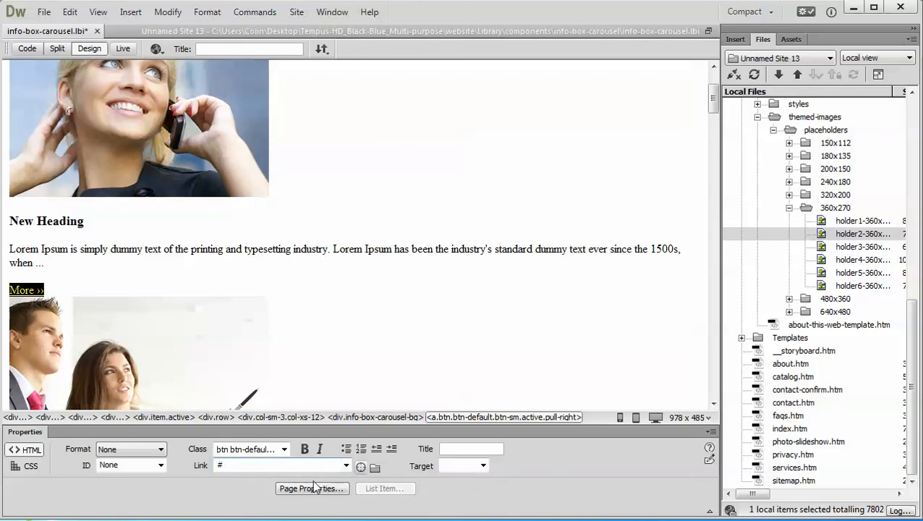
{"action": "mouse_move", "coordinate": [361, 468]}
{"action": "left_mouse_down"}
{"action": "mouse_move", "coordinate": [726, 442]}
{"action": "mouse_move", "coordinate": [788, 414]}
{"action": "mouse_move", "coordinate": [789, 363]}
{"action": "mouse_move", "coordinate": [794, 371]}
{"action": "left_mouse_up"}
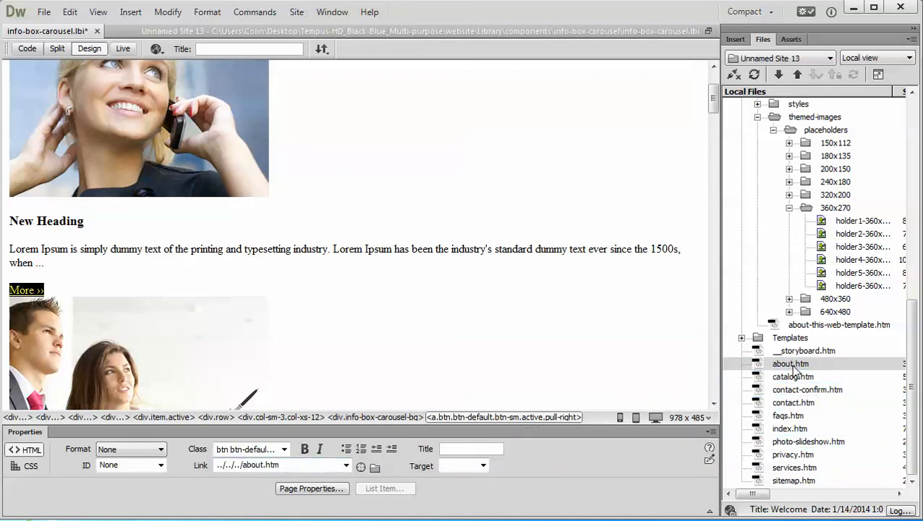